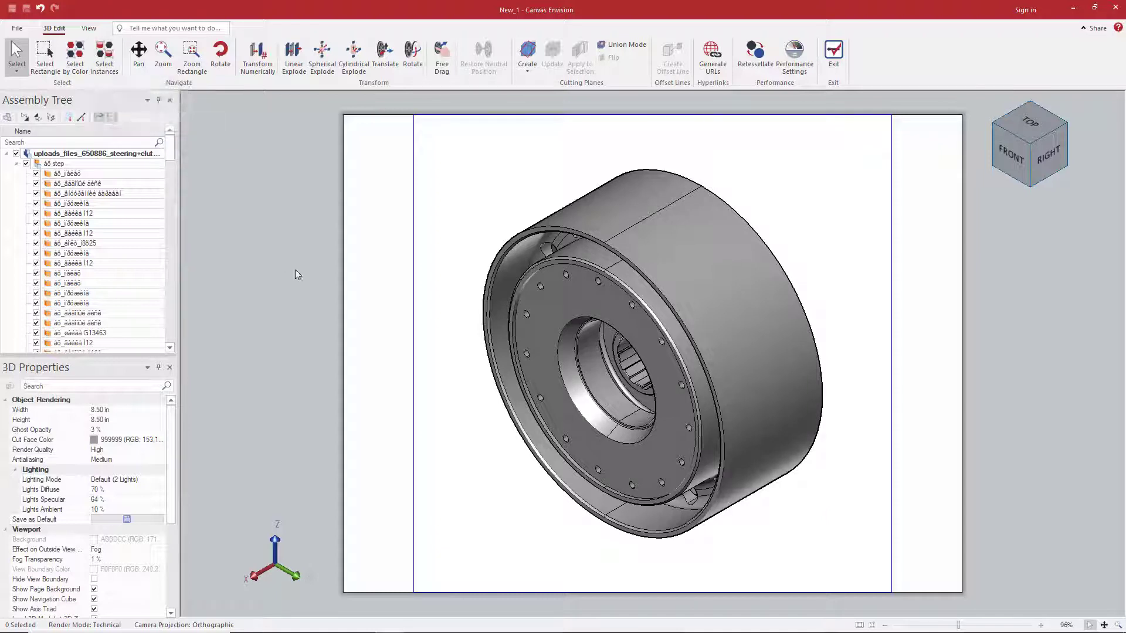
# Step: Hide the clutch's outer drum housing to expose the toothed discs and bolted front plate
pyautogui.click(602, 332)
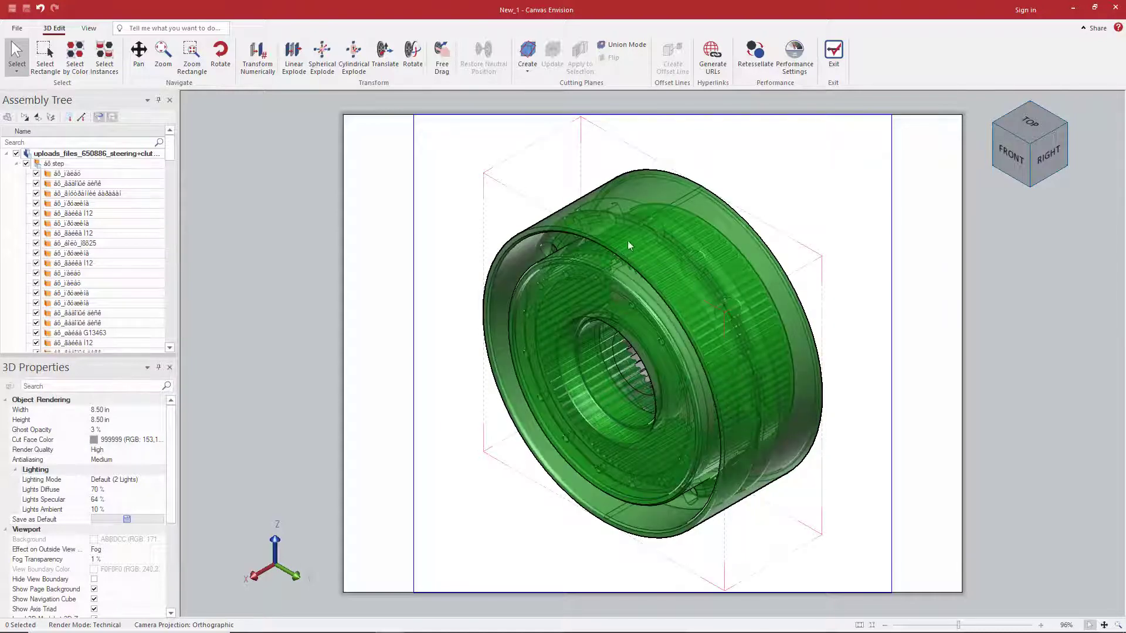
pyautogui.click(616, 235)
pyautogui.rightClick(645, 233)
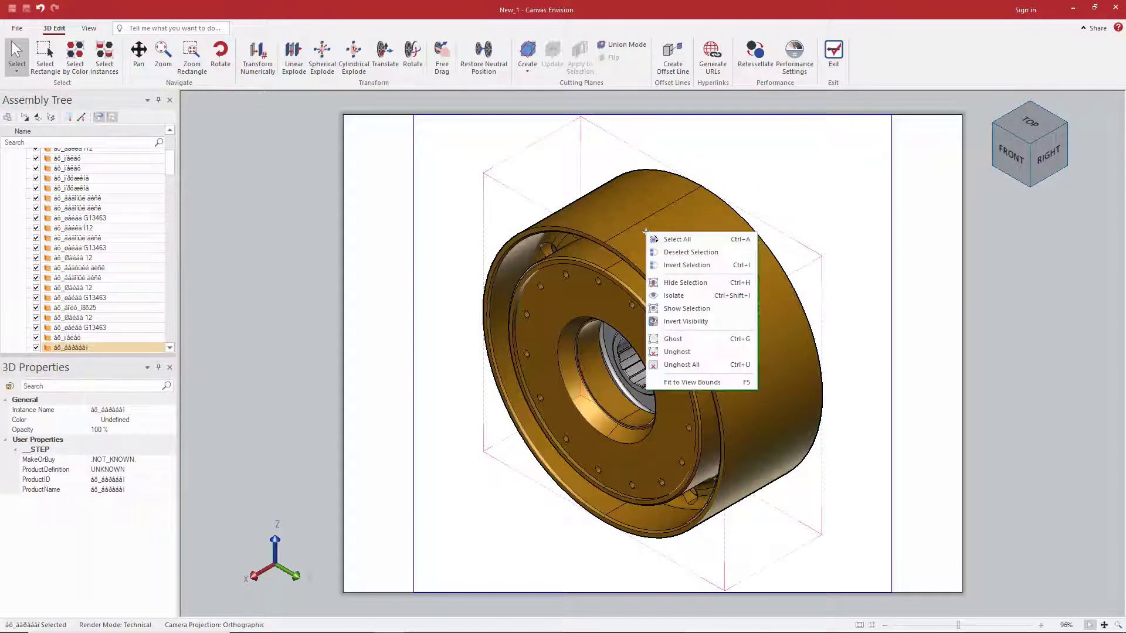
pyautogui.click(686, 283)
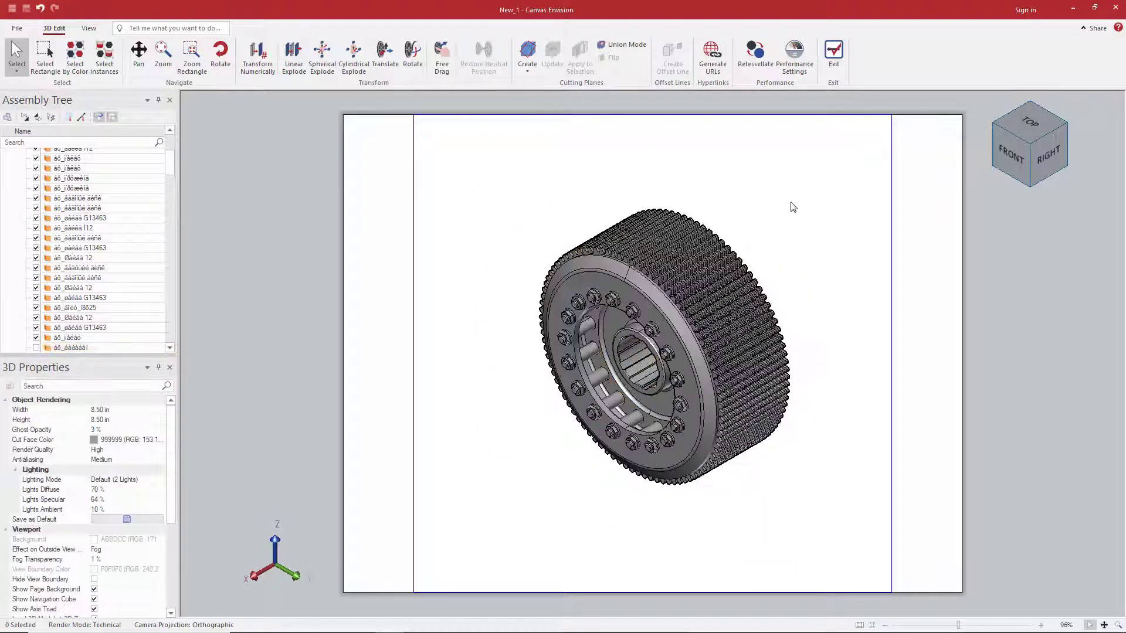
pyautogui.click(1027, 144)
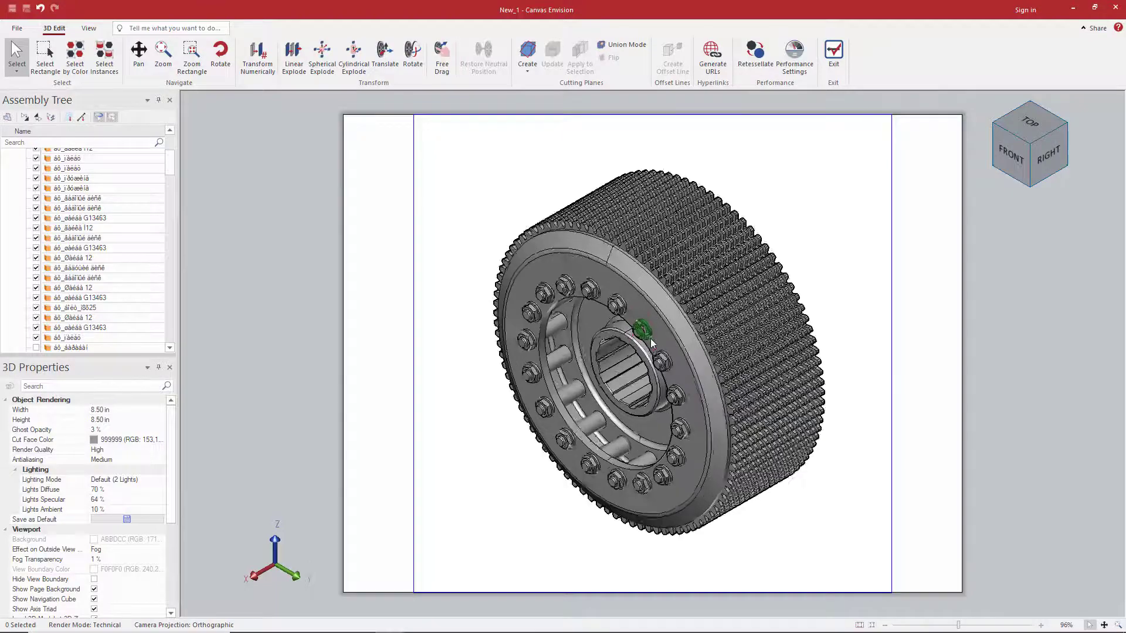
pyautogui.scroll(3, 644, 343)
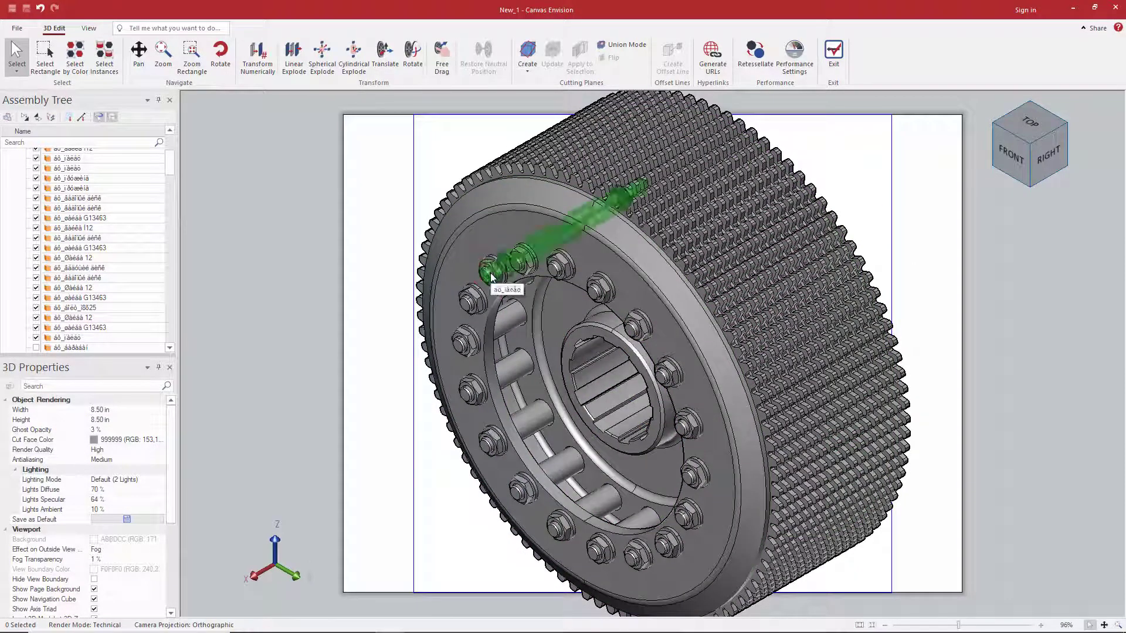
pyautogui.click(560, 269)
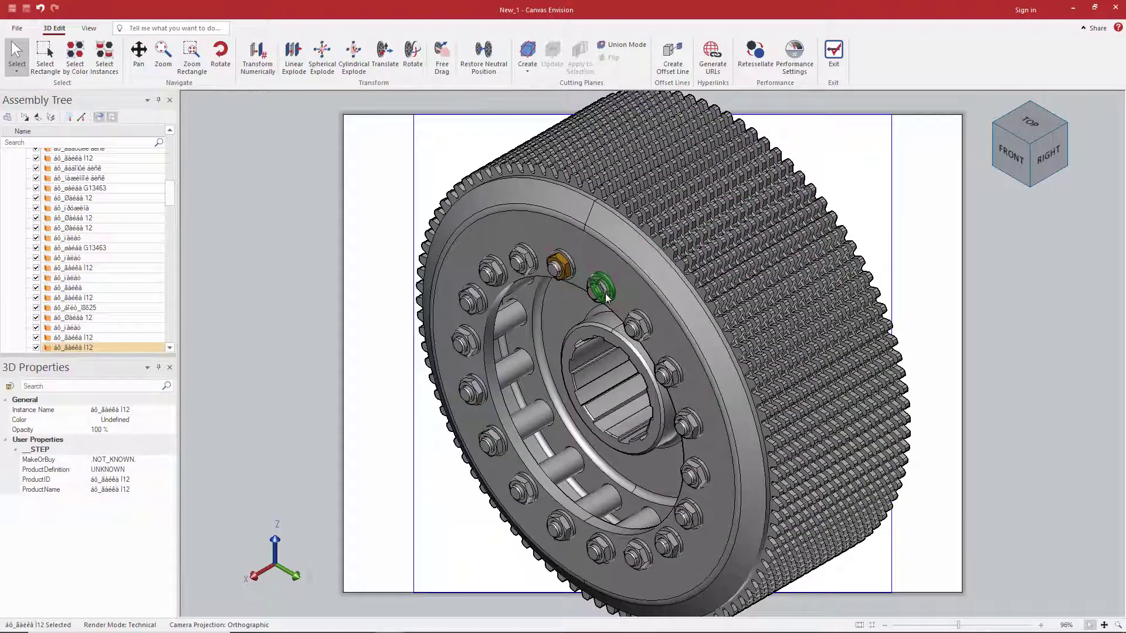
pyautogui.keyDown('ctrl'); pyautogui.click(599, 290); pyautogui.keyUp('ctrl')
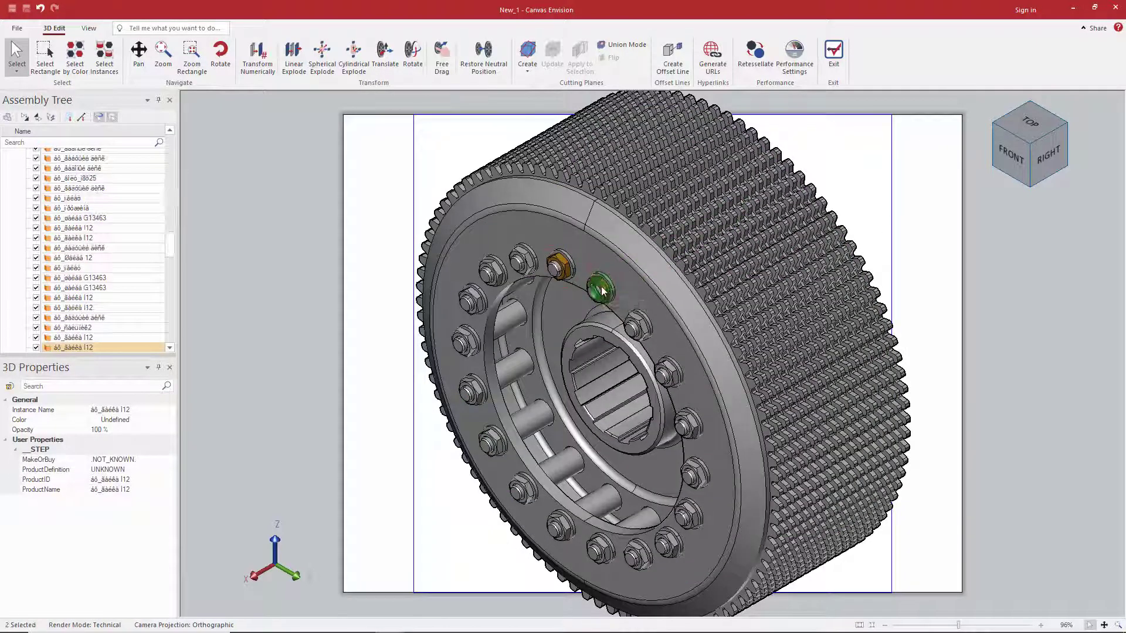
pyautogui.click(839, 181)
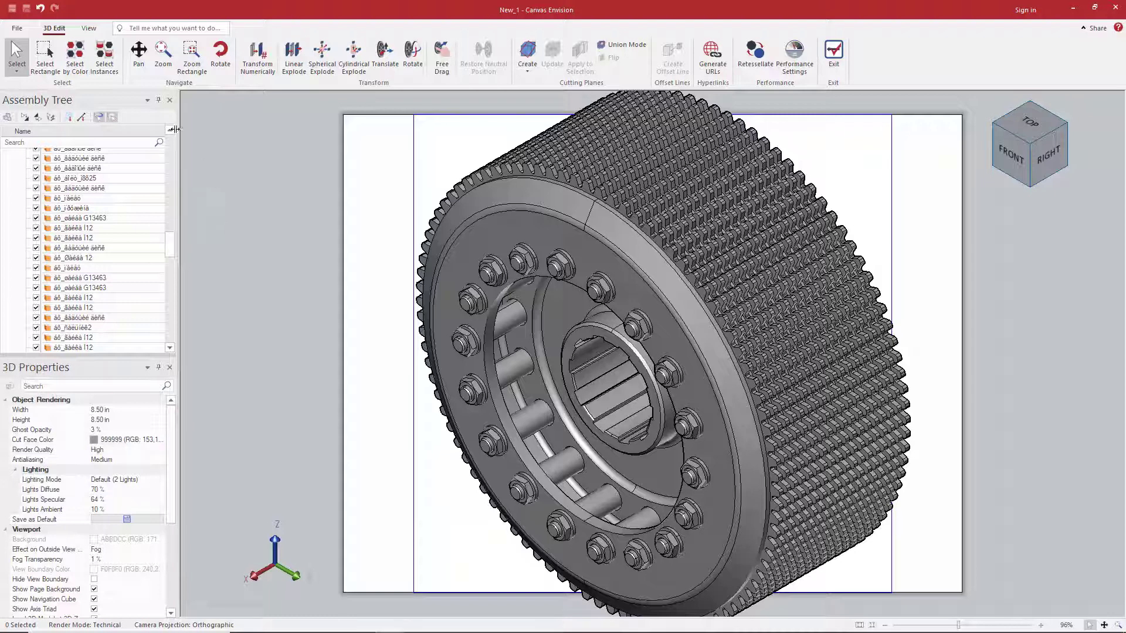
# Step: Select all instances of the front plate's nuts and their studs, and apply a Linear Explode along the clutch's axis
pyautogui.click(107, 67)
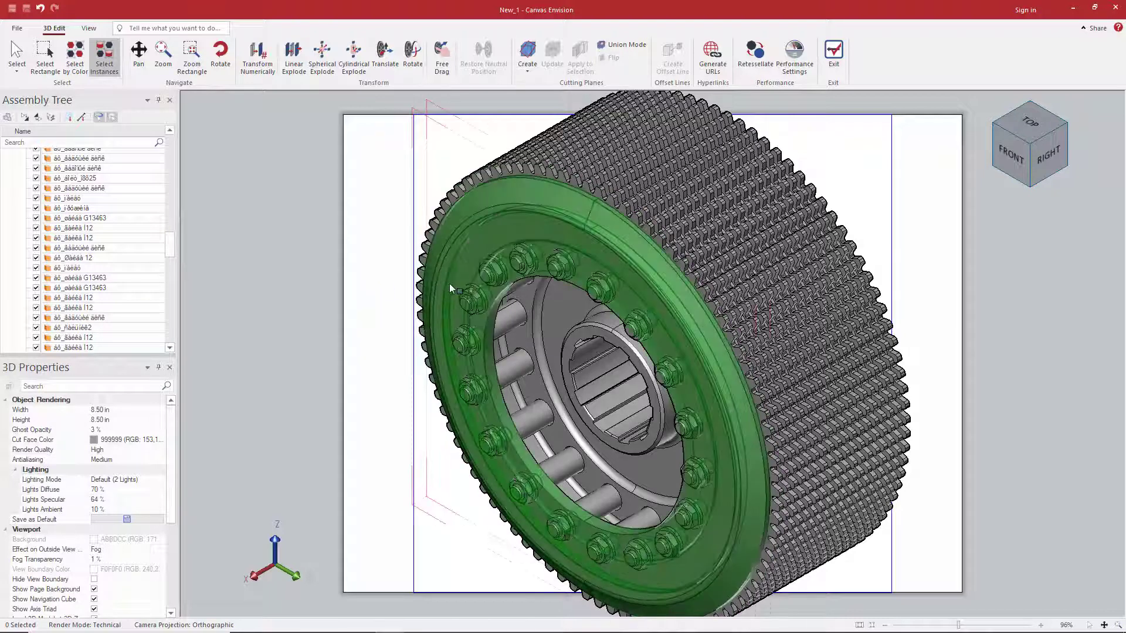
pyautogui.click(493, 281)
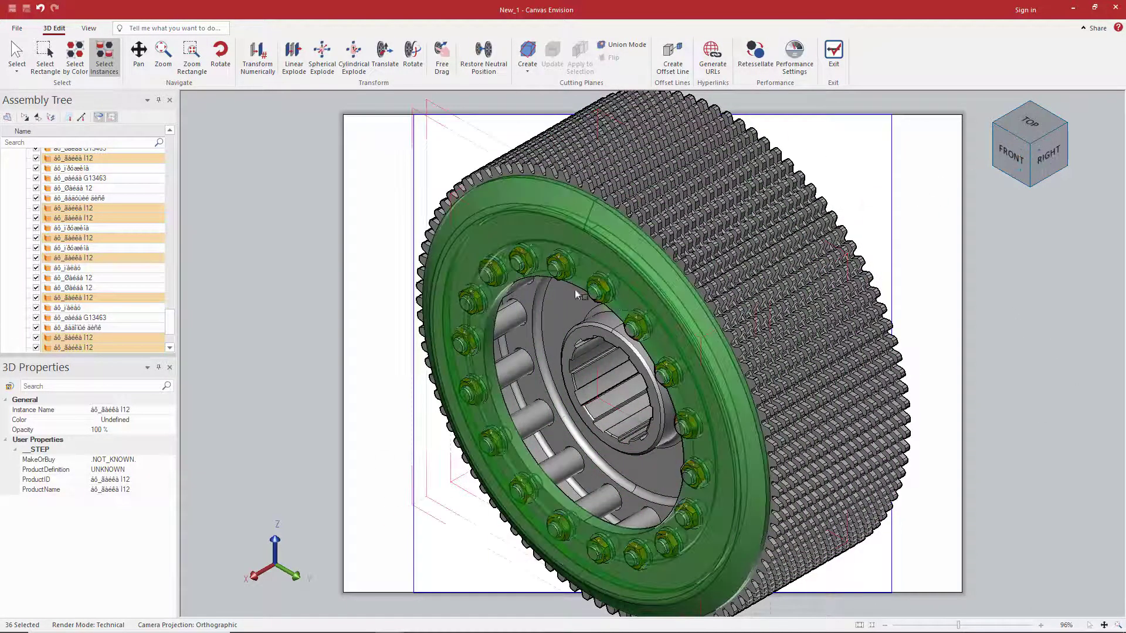
pyautogui.keyDown('ctrl'); pyautogui.click(491, 276); pyautogui.keyUp('ctrl')
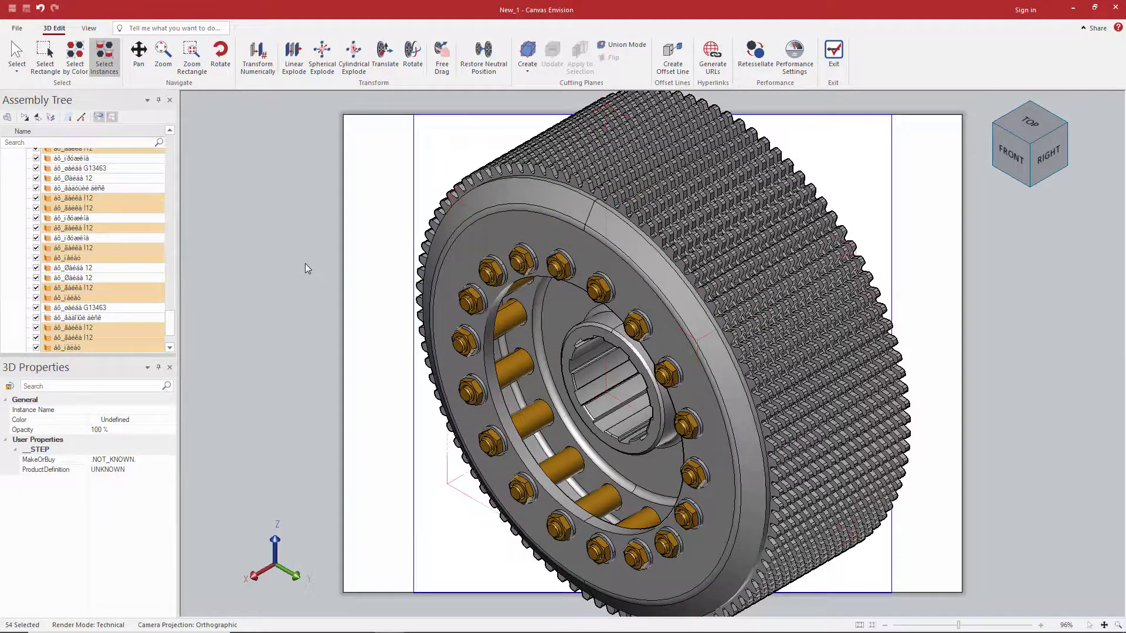
pyautogui.scroll(-2, 630, 349)
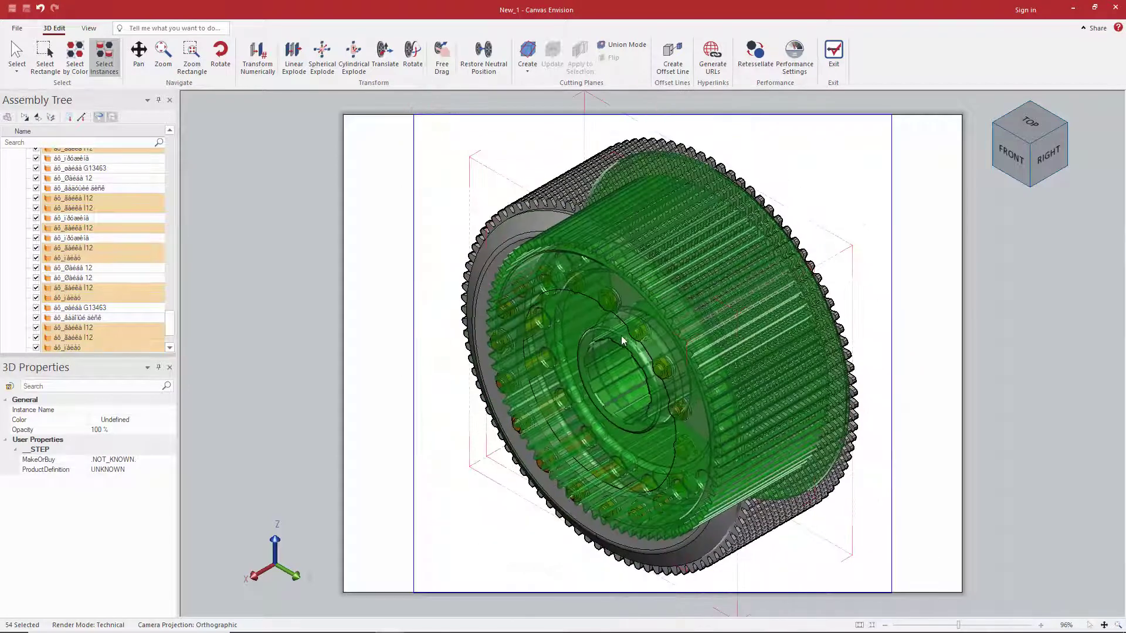
pyautogui.click(298, 62)
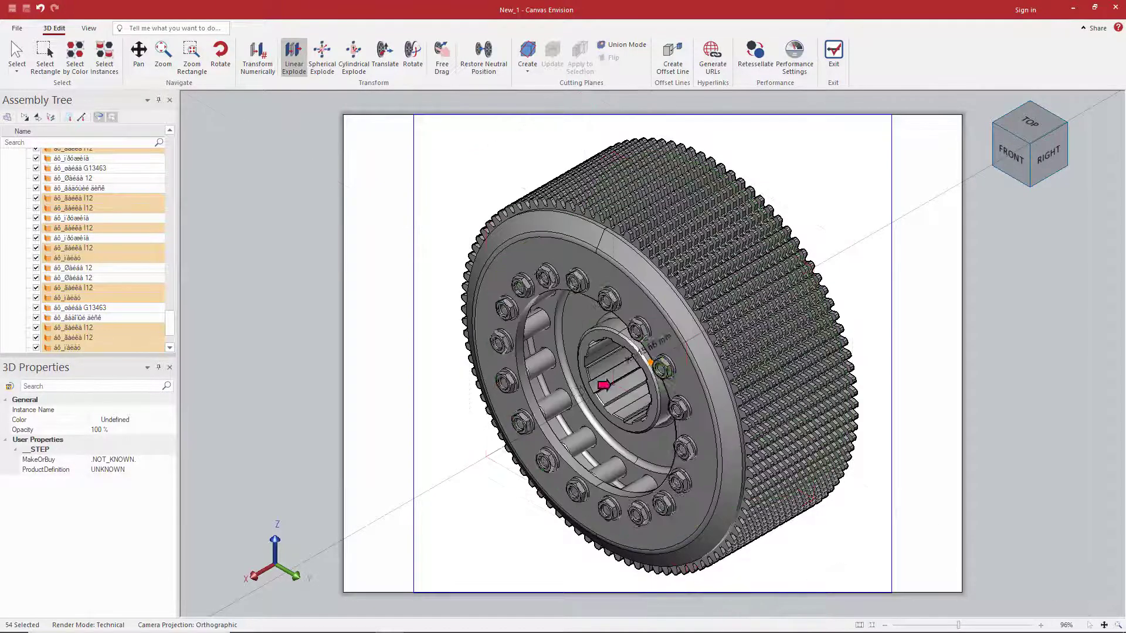
pyautogui.moveTo(620, 379); pyautogui.dragTo(203, 510)
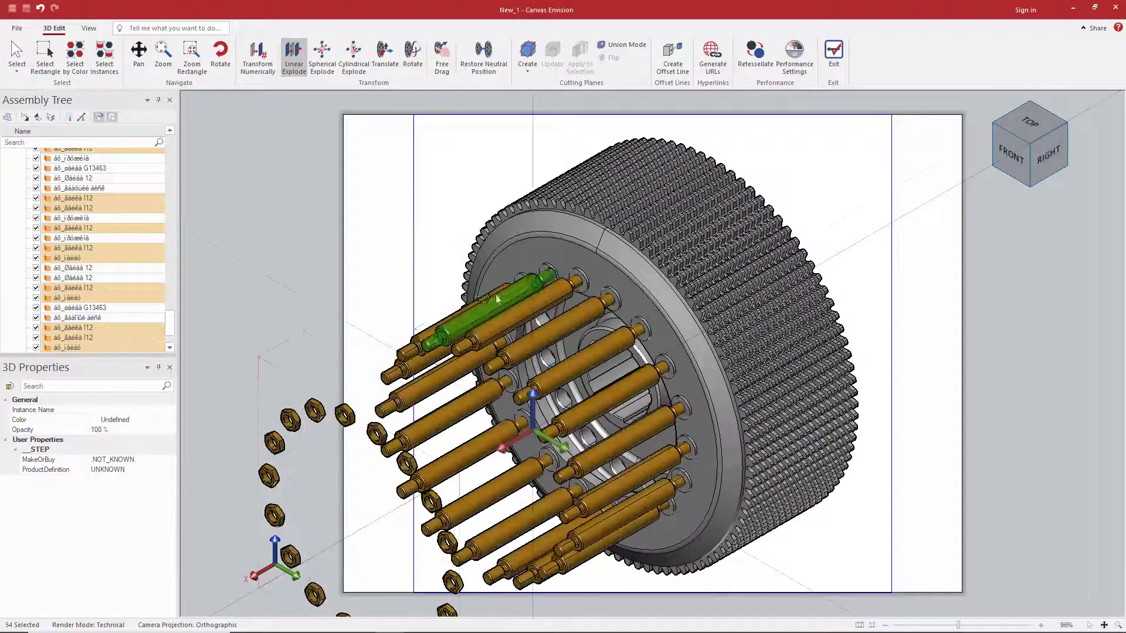
pyautogui.scroll(-3, 503, 294)
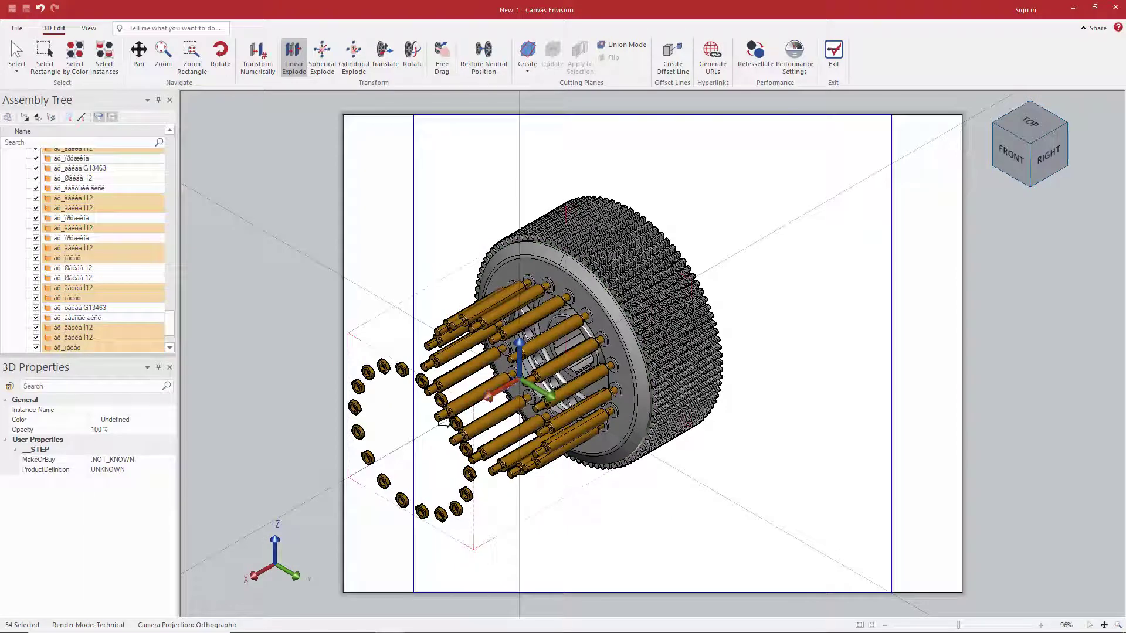
# Step: Adjust the linear explosion to spread the nuts farther along the axis on both sides of the clutch, then exit 3D editing
pyautogui.moveTo(477, 402); pyautogui.dragTo(323, 472)
pyautogui.moveTo(442, 423); pyautogui.dragTo(511, 387)
pyautogui.scroll(-2, 434, 411)
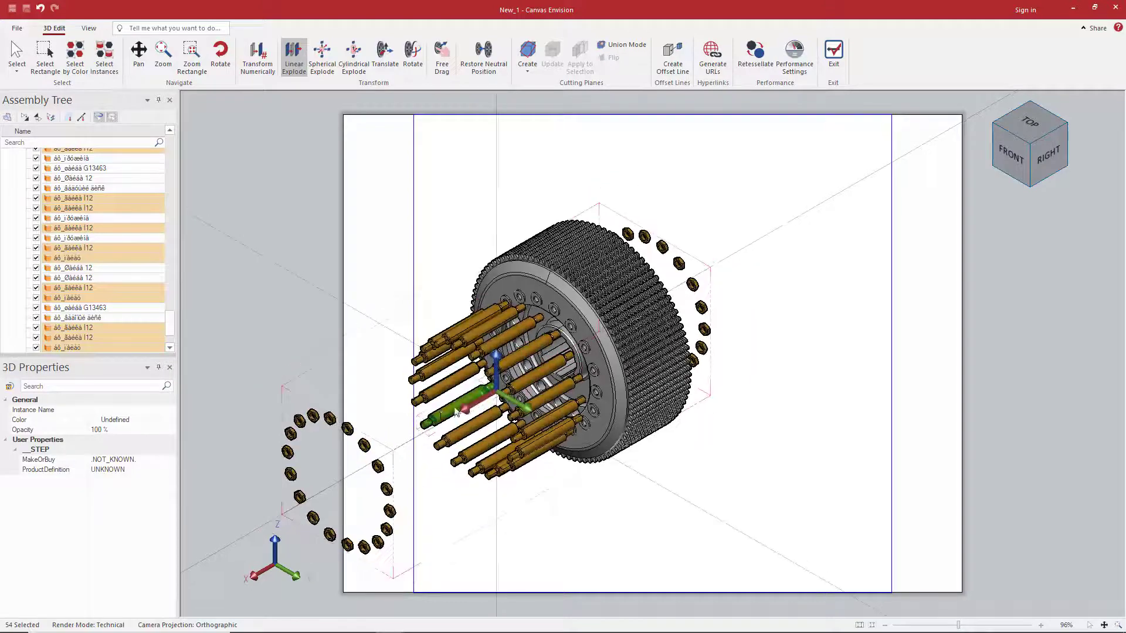
pyautogui.moveTo(544, 388); pyautogui.dragTo(711, 321, button='middle')
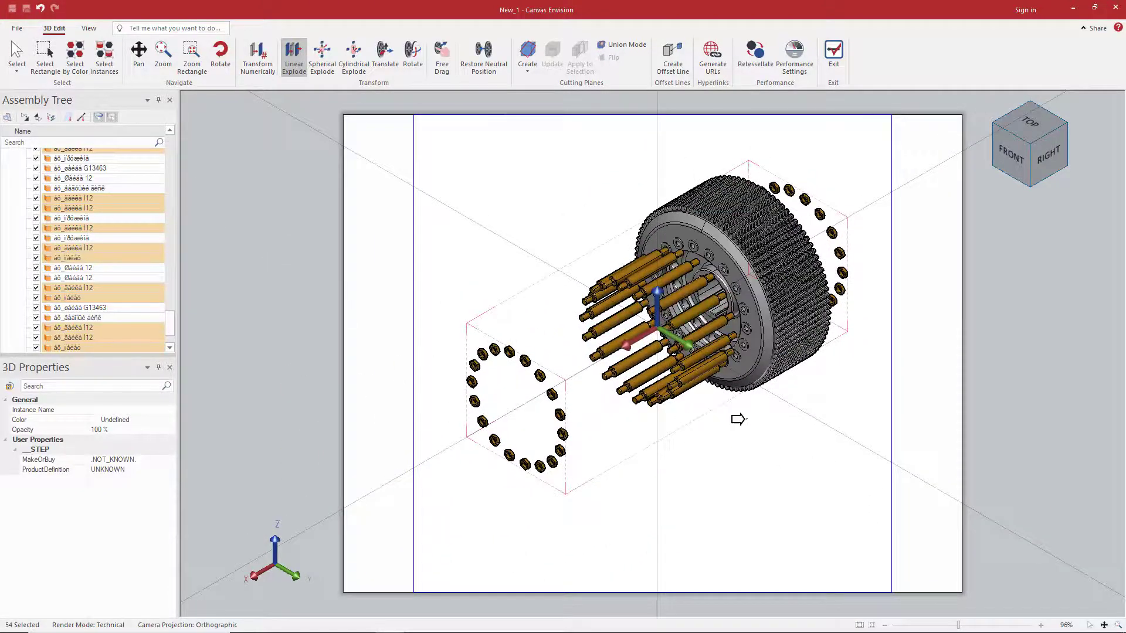
pyautogui.moveTo(737, 420); pyautogui.dragTo(706, 433, button='middle')
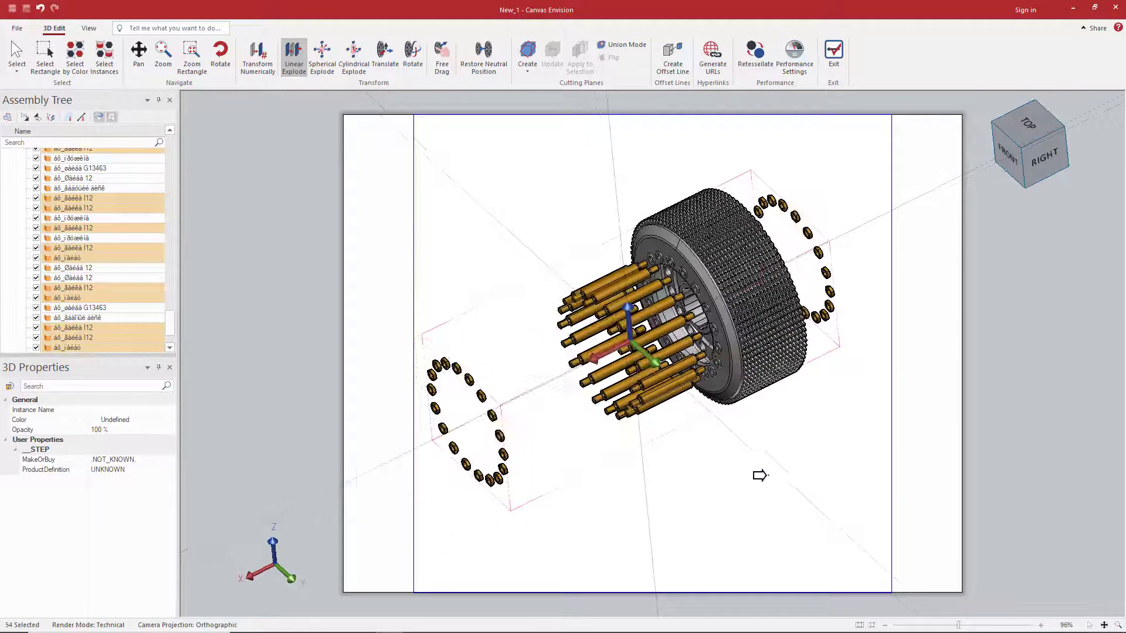
pyautogui.click(909, 122)
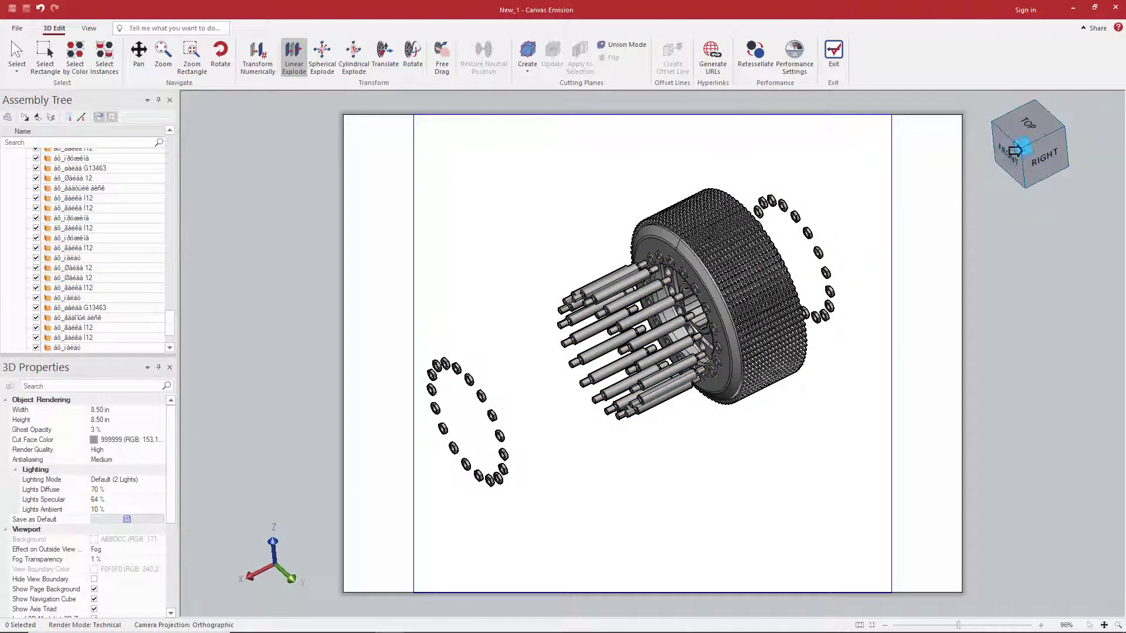
pyautogui.press('Escape')
pyautogui.click(834, 53)
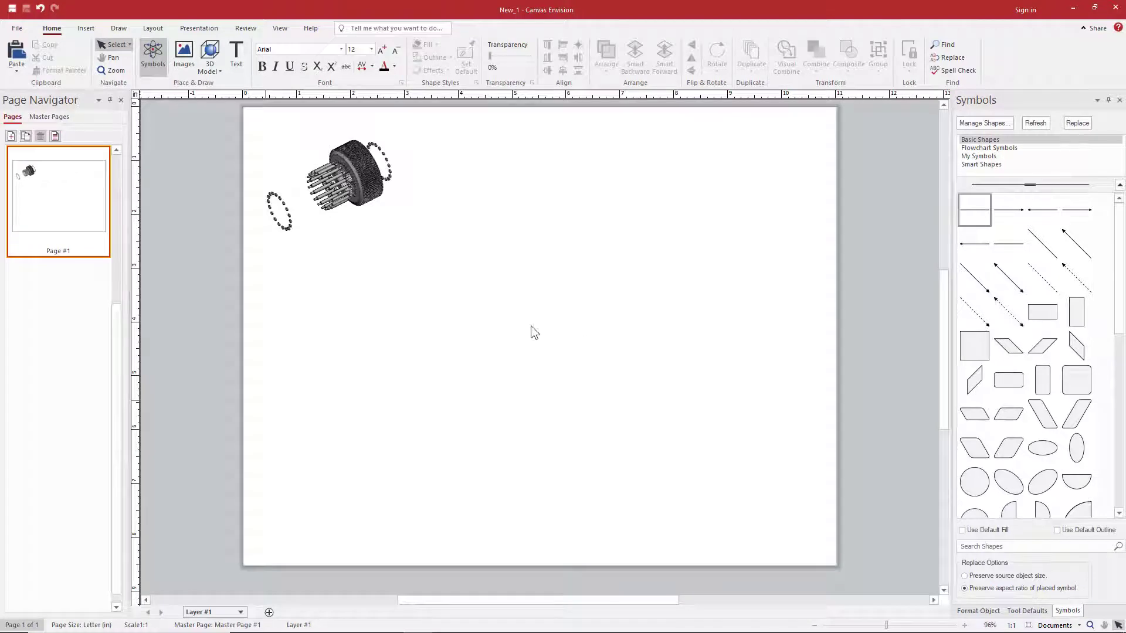
# Step: Insert the 3D model uploads_files_2093441_Drill.dwg on the page and open it for 3D editing
pyautogui.click(86, 31)
pyautogui.click(75, 54)
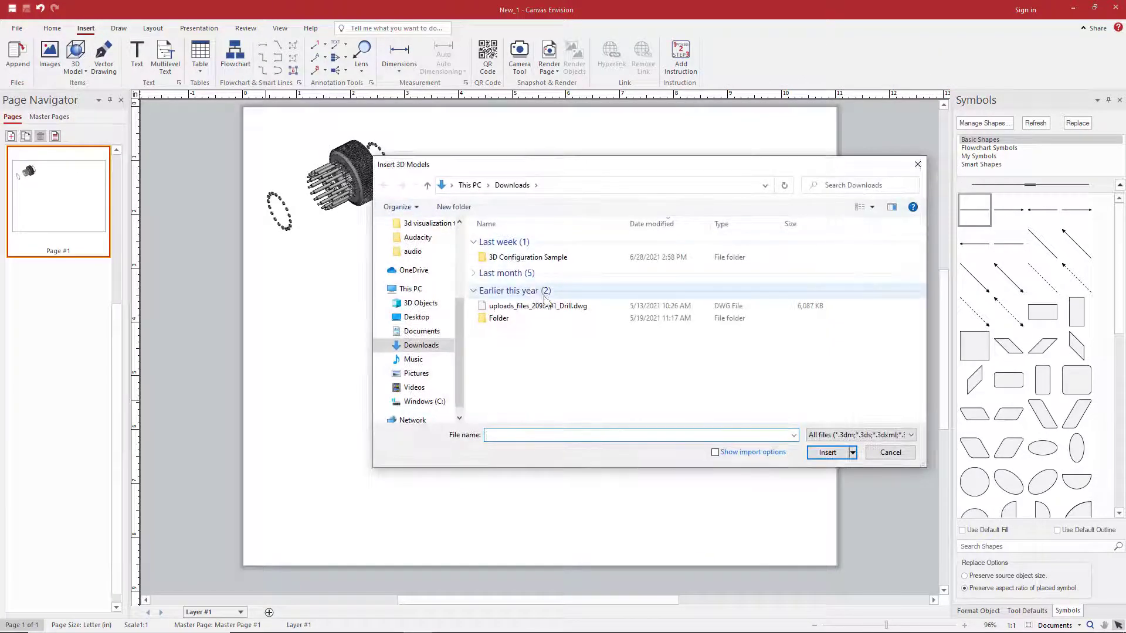
pyautogui.click(728, 307)
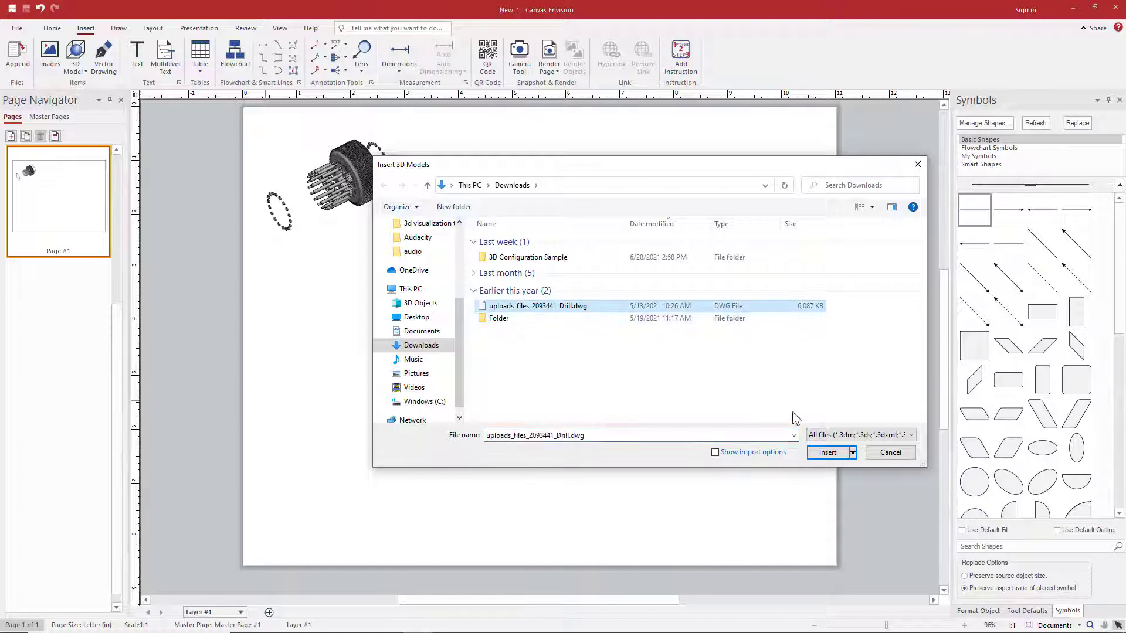
pyautogui.click(820, 455)
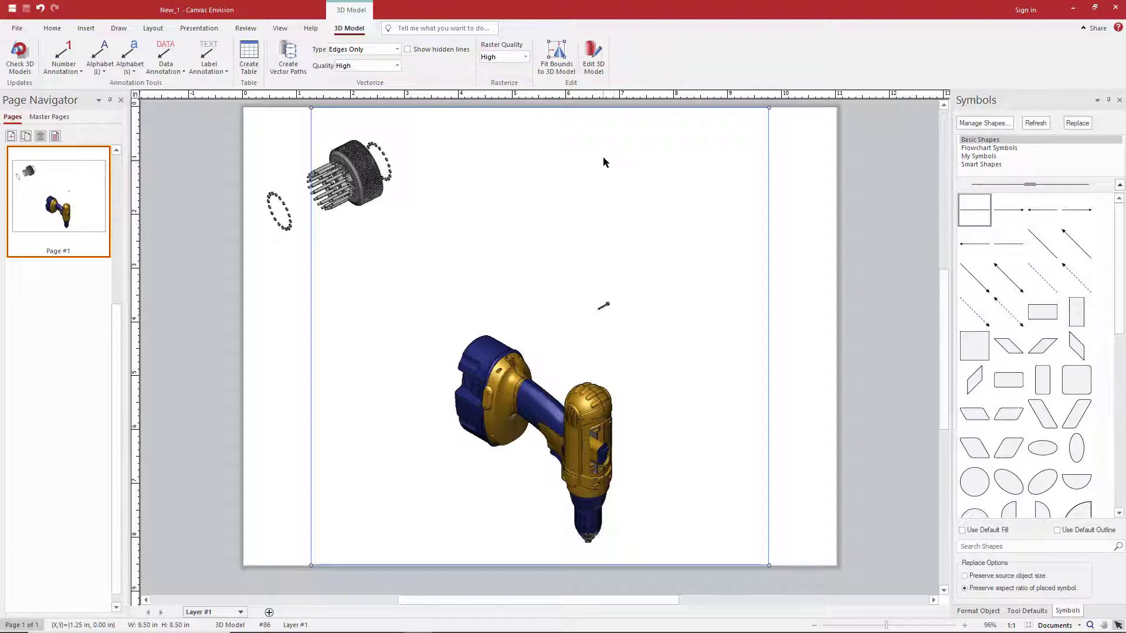
pyautogui.click(595, 58)
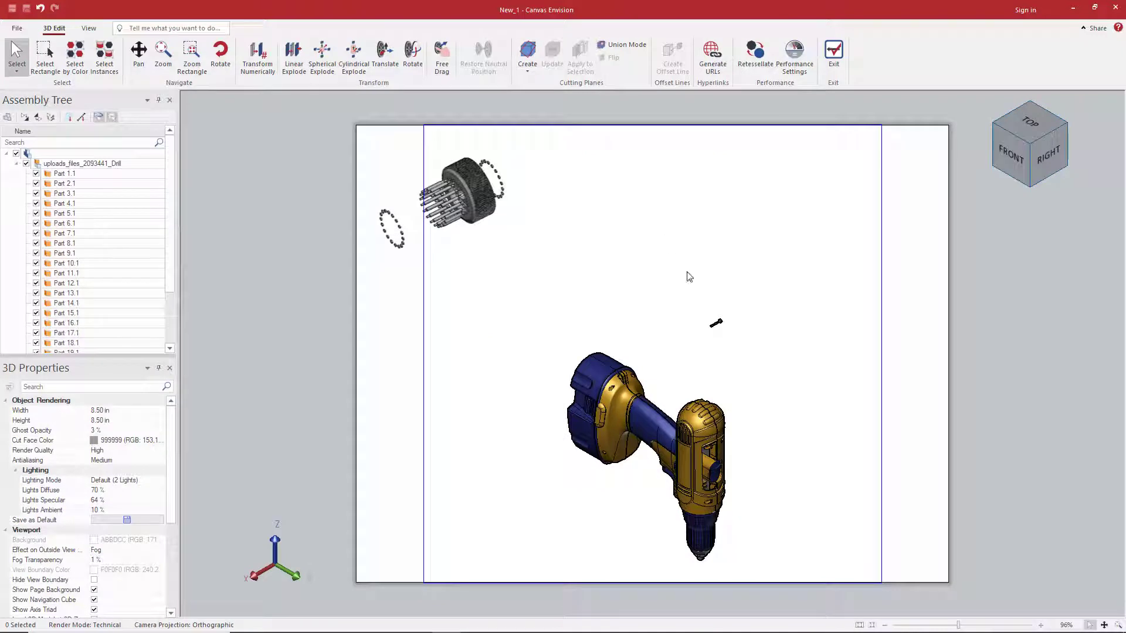
# Step: Hide the loose screw, Part 23.1, floating away from the drill
pyautogui.click(716, 322)
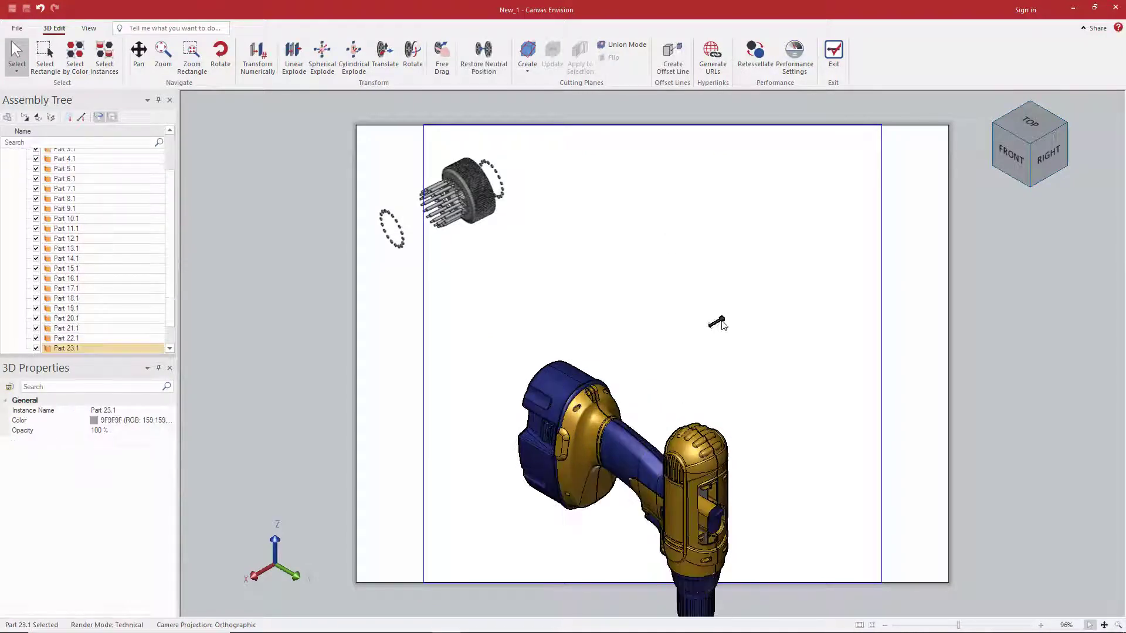
pyautogui.rightClick(718, 322)
pyautogui.click(762, 371)
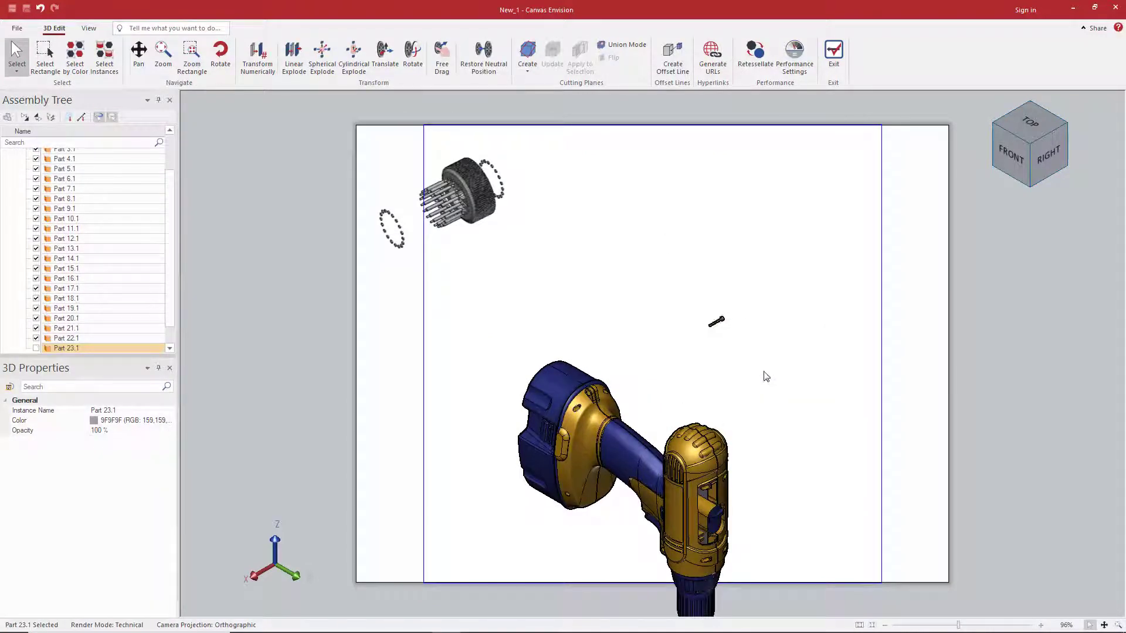
pyautogui.click(775, 327)
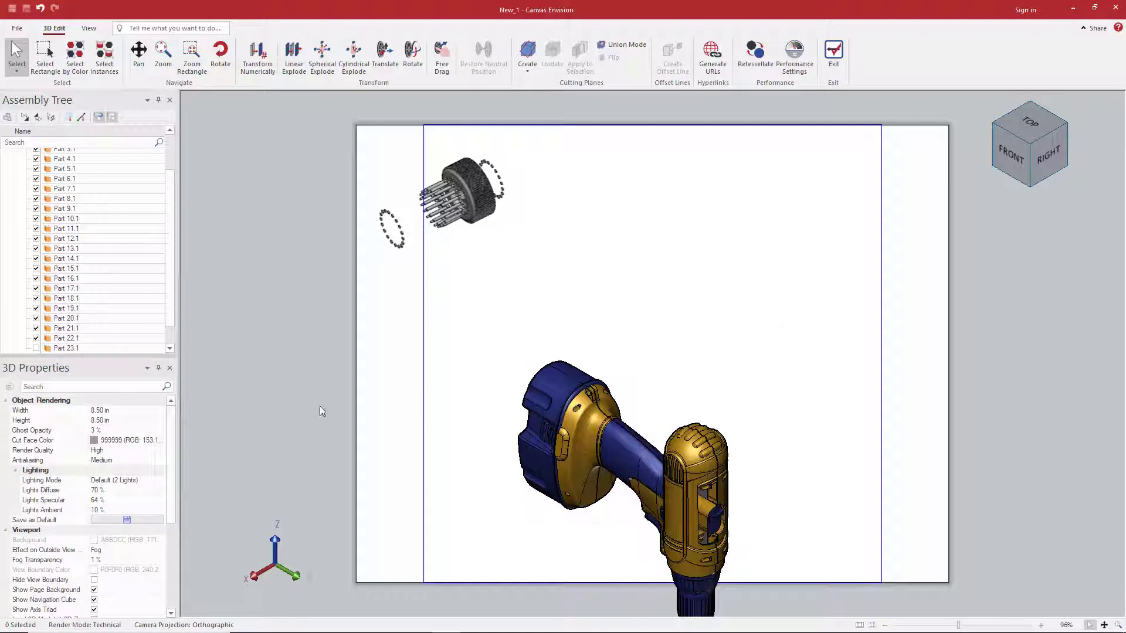
# Step: Set the World Orientation to Y+ and show the upright drill in the top-back-left isometric view
pyautogui.scroll(-5, 58, 480)
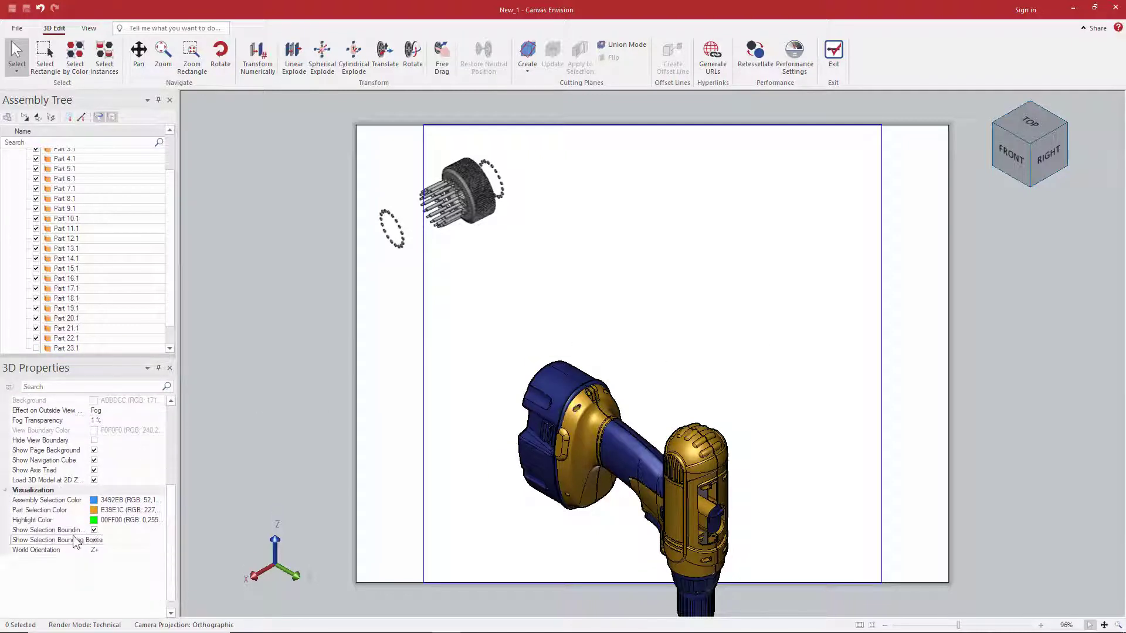
pyautogui.click(152, 551)
pyautogui.click(160, 550)
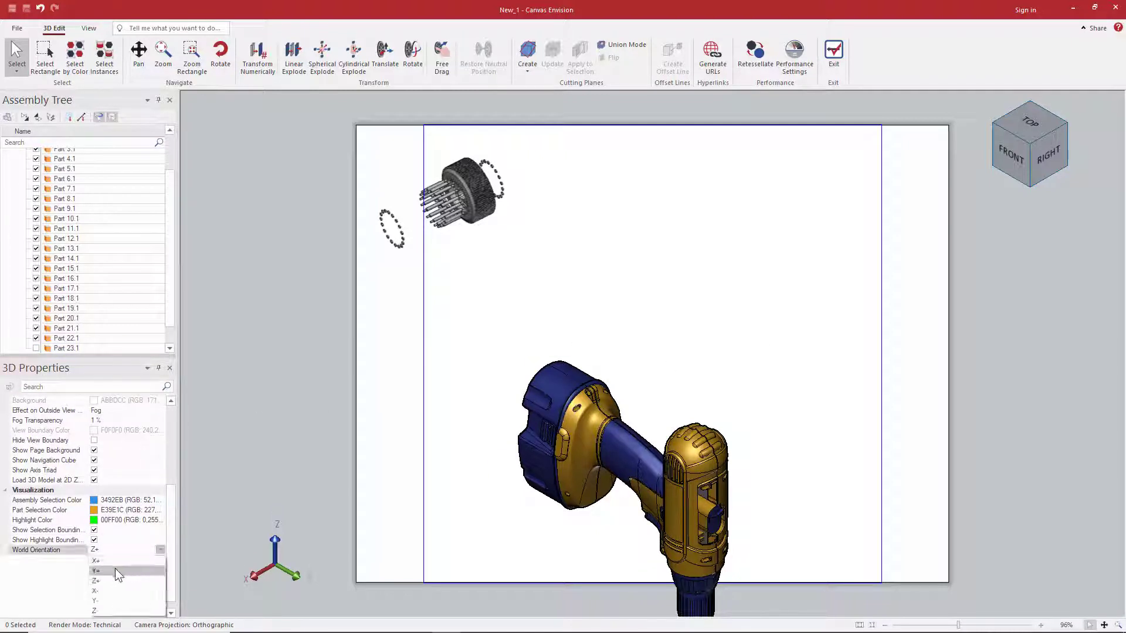
pyautogui.click(110, 569)
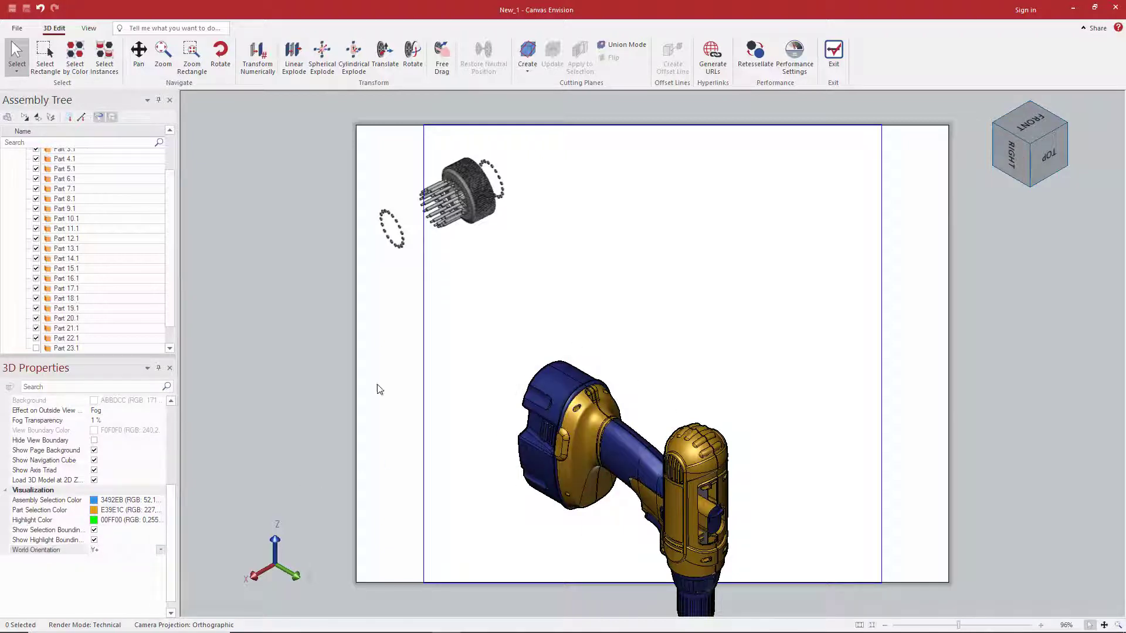
pyautogui.click(1033, 176)
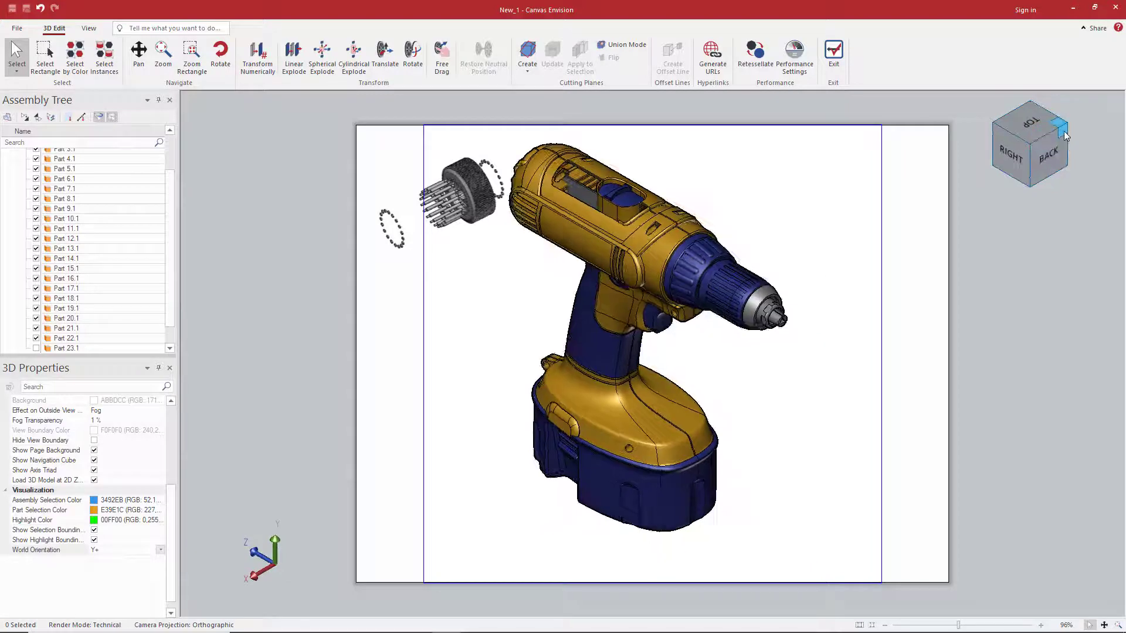
pyautogui.click(1066, 136)
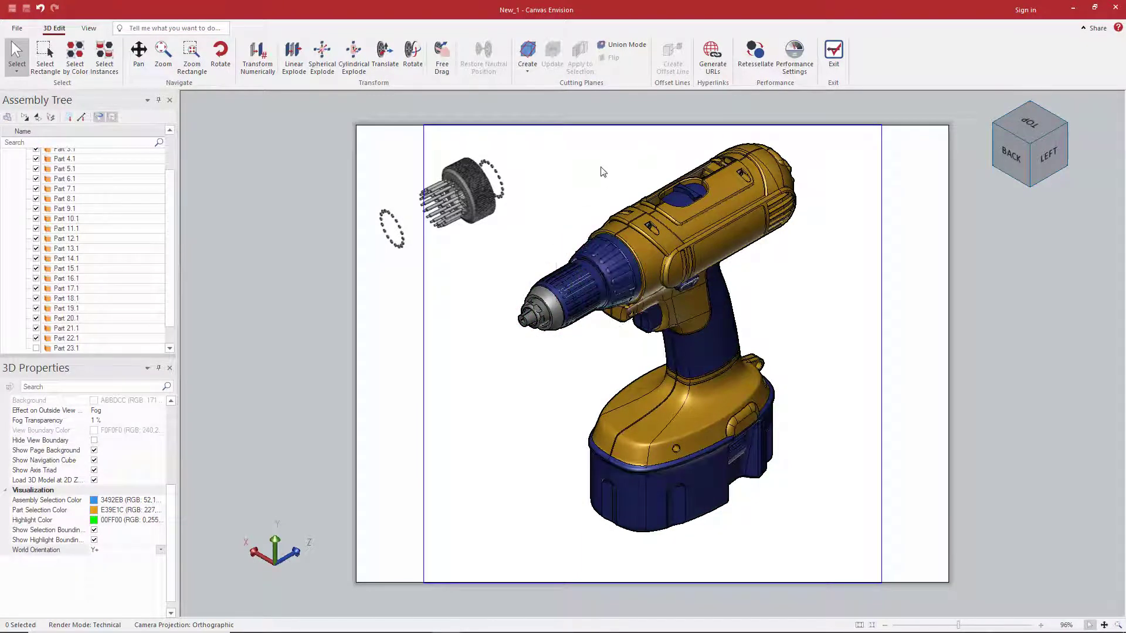
# Step: Select all the drill's blue parts by color and translate them together along the X axis, clear of the yellow housing
pyautogui.click(77, 63)
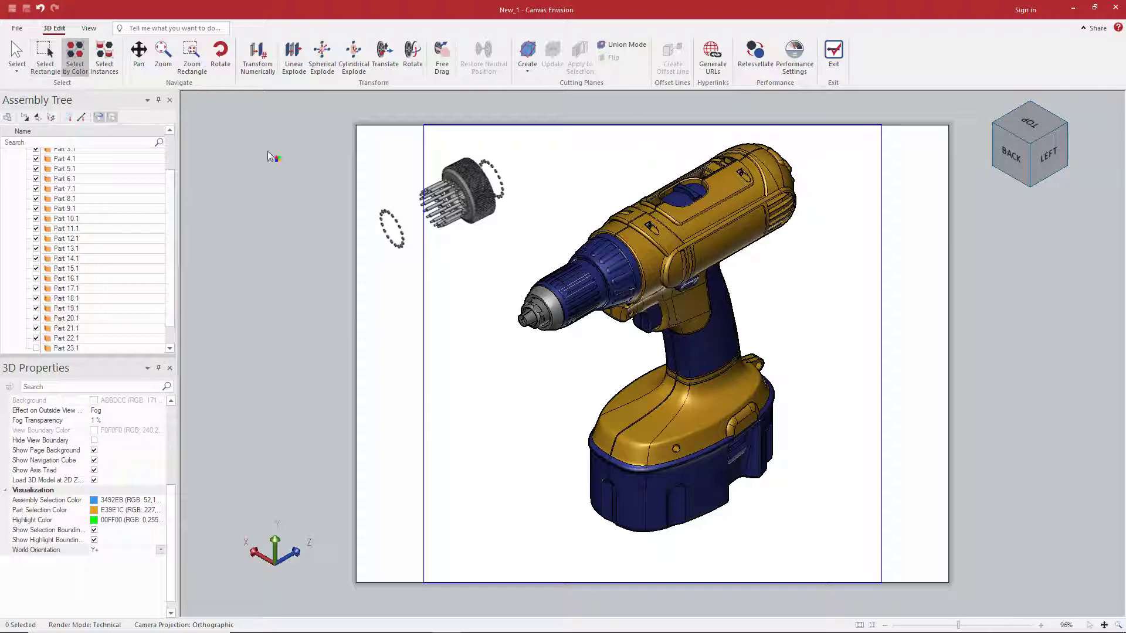
pyautogui.click(610, 273)
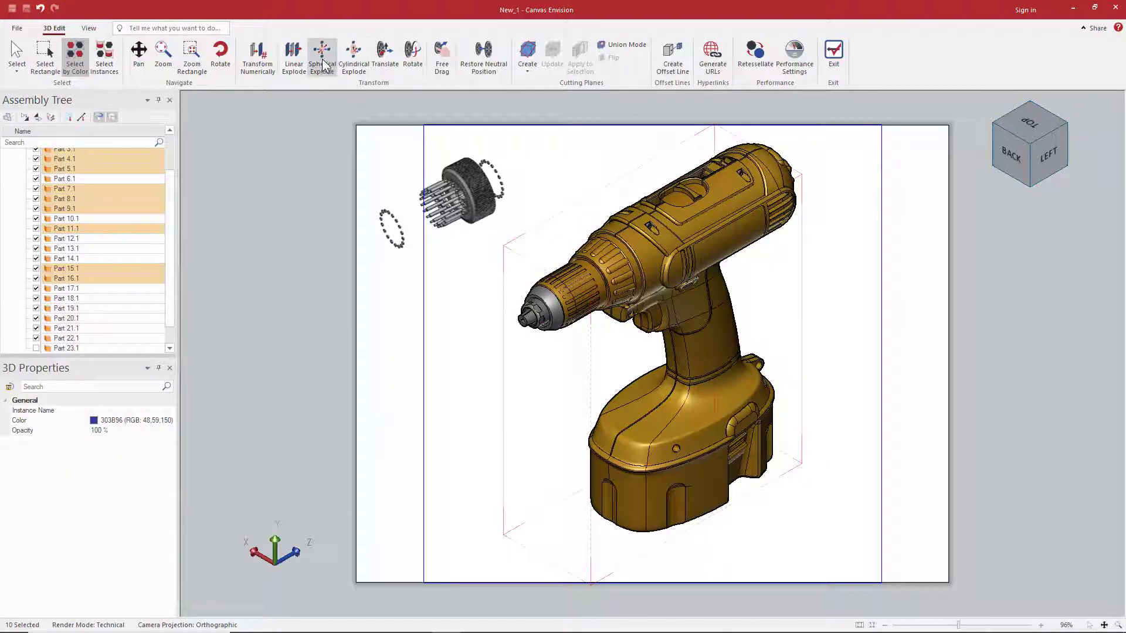
pyautogui.click(383, 58)
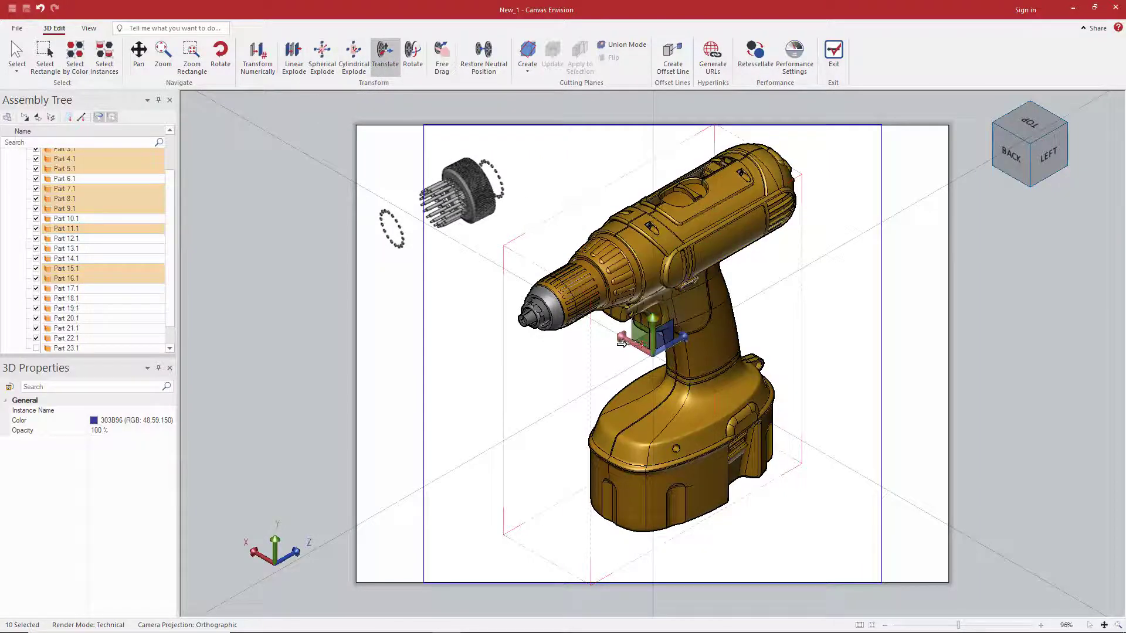
pyautogui.moveTo(639, 352); pyautogui.dragTo(757, 406)
pyautogui.press('Escape')
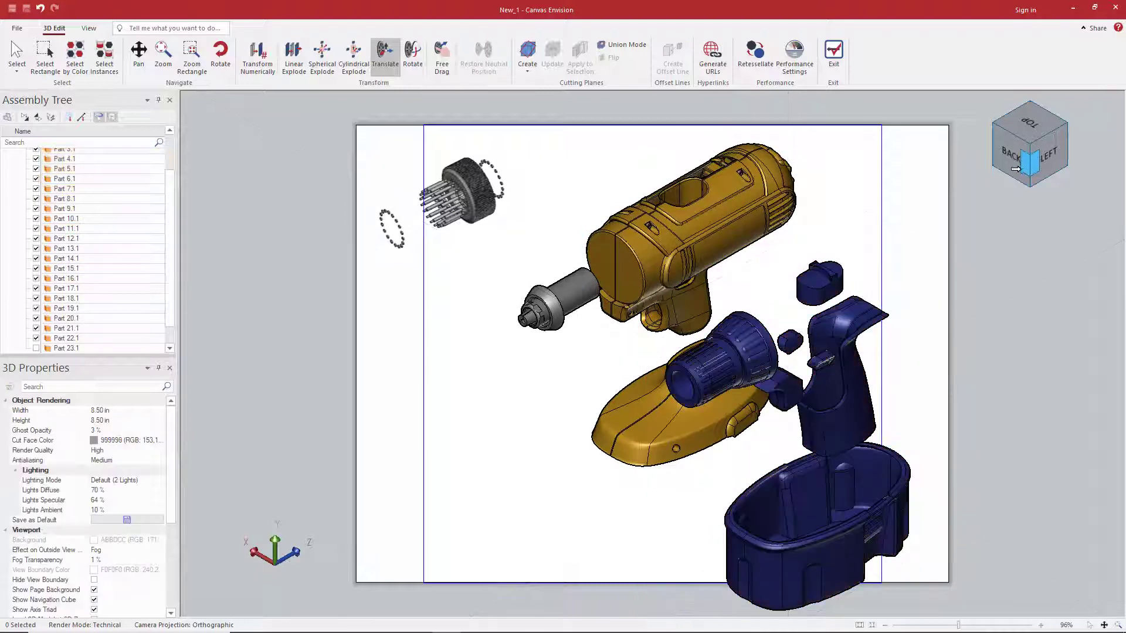
# Step: Examine the separated blue parts and the remaining yellow drill body from several angles
pyautogui.click(1031, 146)
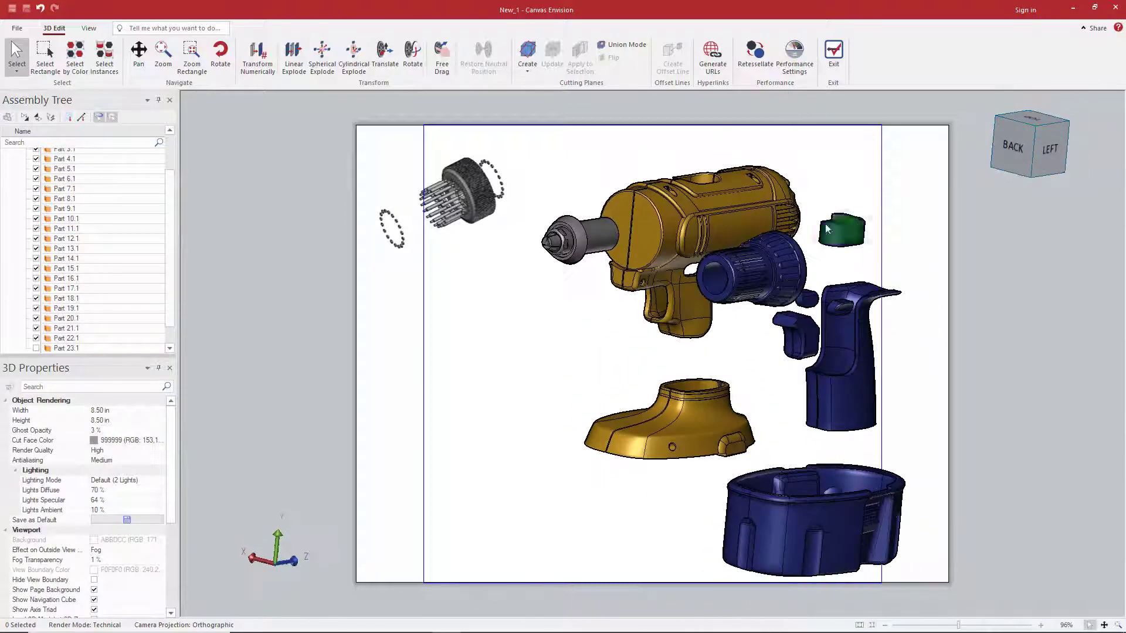
pyautogui.moveTo(698, 275); pyautogui.dragTo(632, 260, button='middle')
pyautogui.moveTo(632, 260); pyautogui.dragTo(738, 306, button='right')
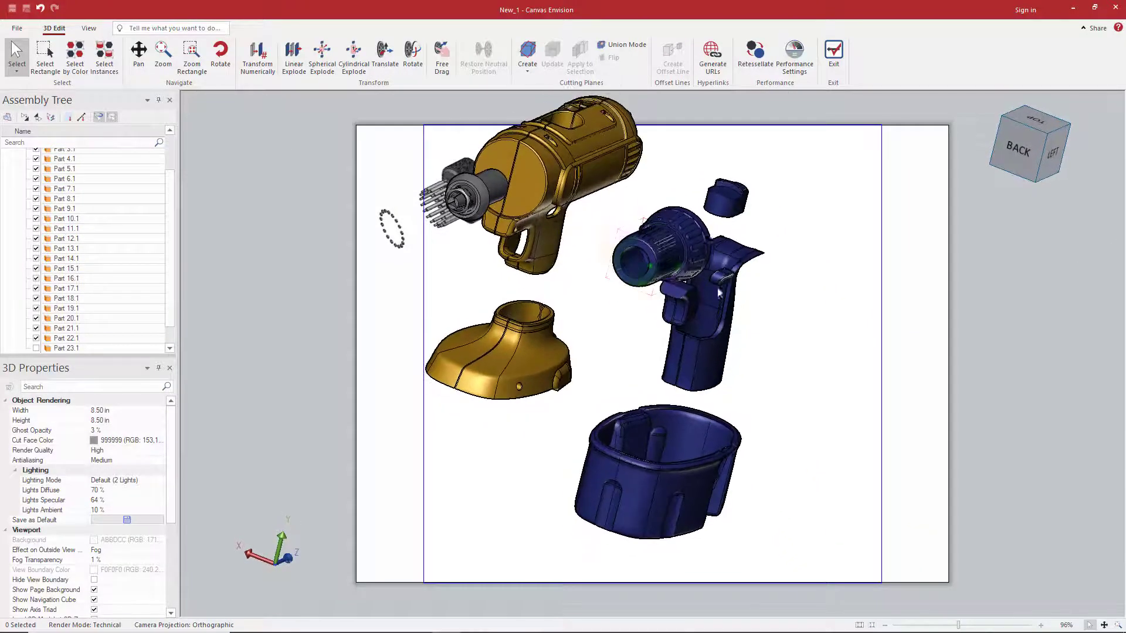
pyautogui.moveTo(678, 252); pyautogui.dragTo(739, 291, button='middle')
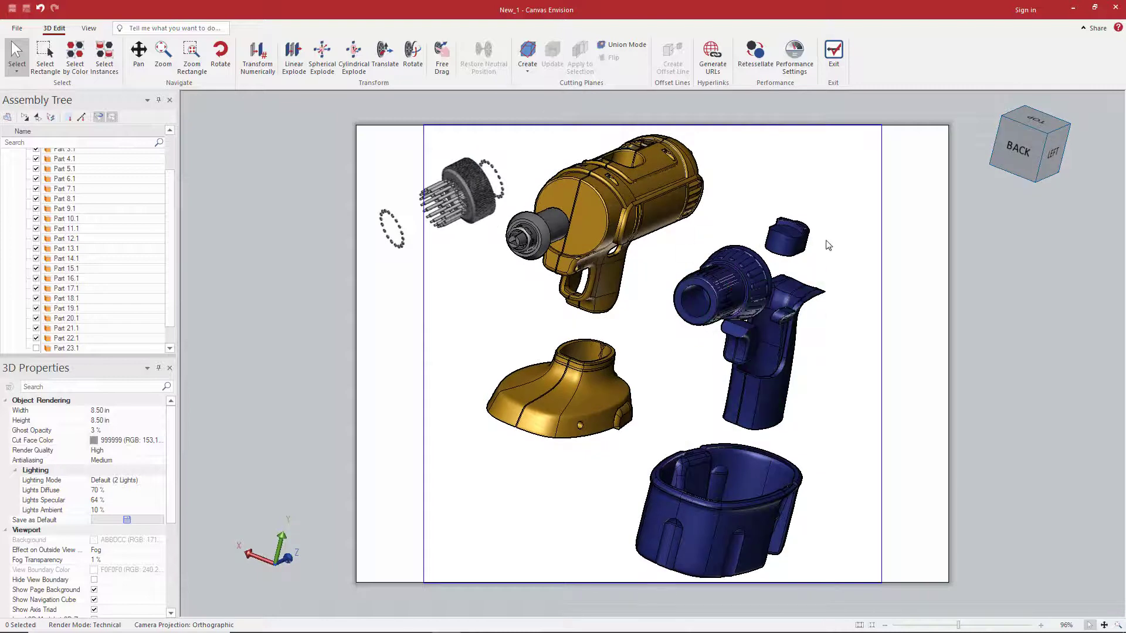
pyautogui.moveTo(828, 245); pyautogui.dragTo(758, 258, button='right')
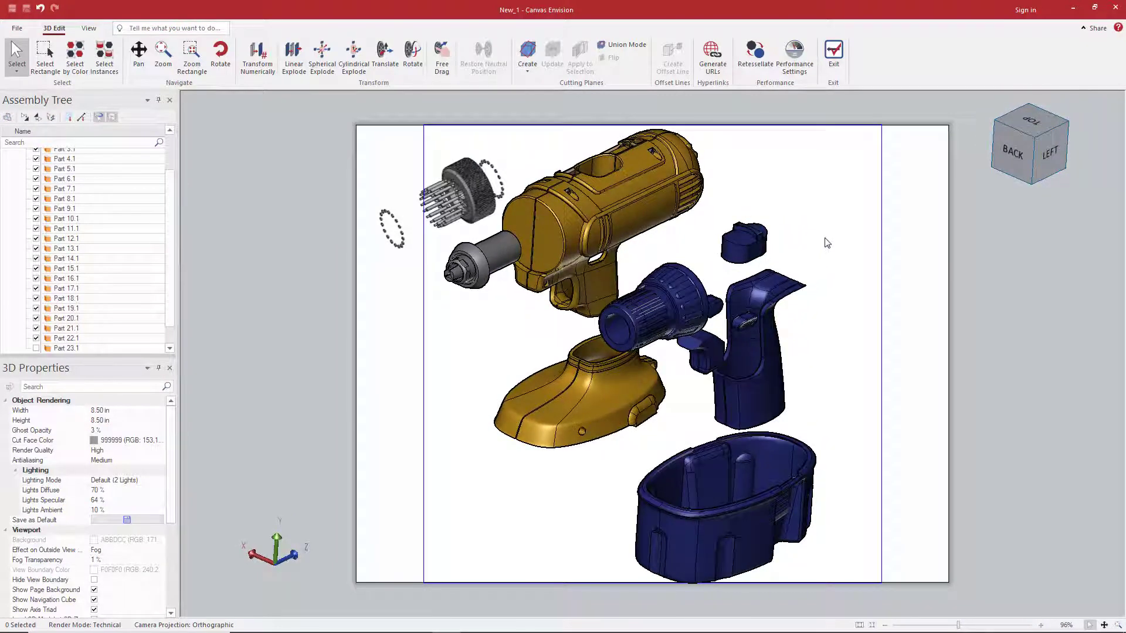
pyautogui.moveTo(726, 201); pyautogui.dragTo(794, 241, button='right')
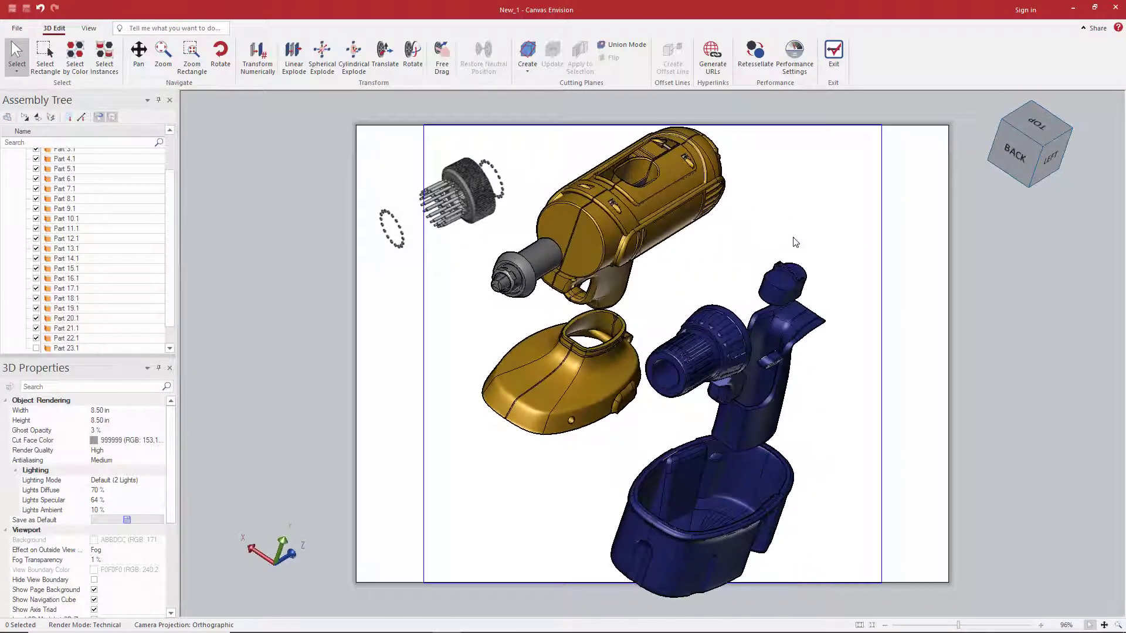